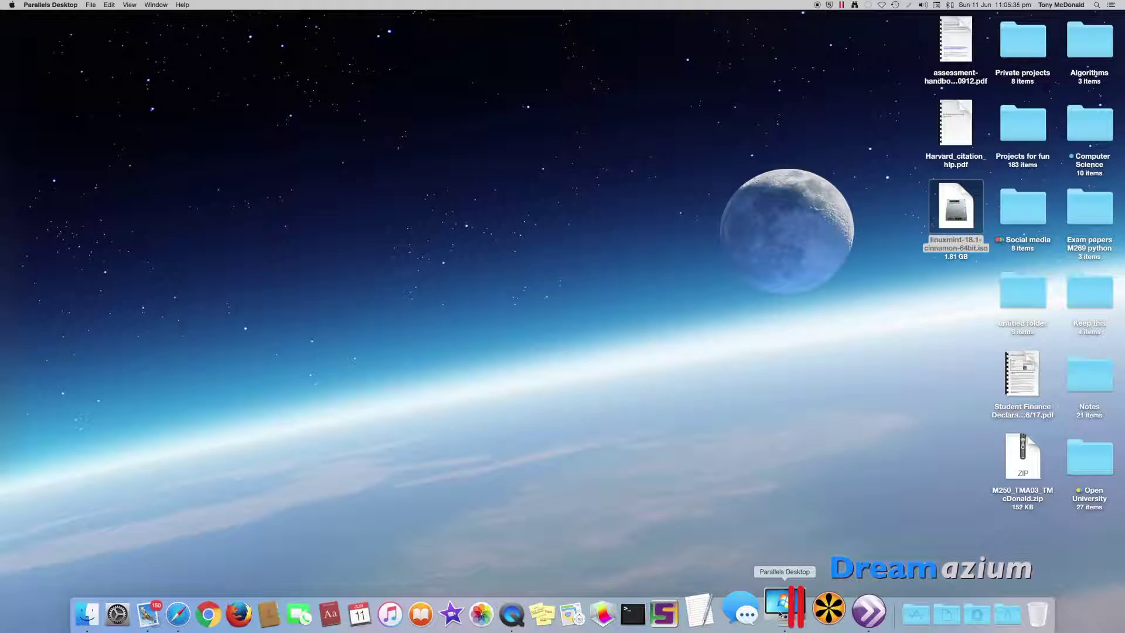
Bring up Parallels from the Dock and start a new virtual machine.
left_click(779, 605)
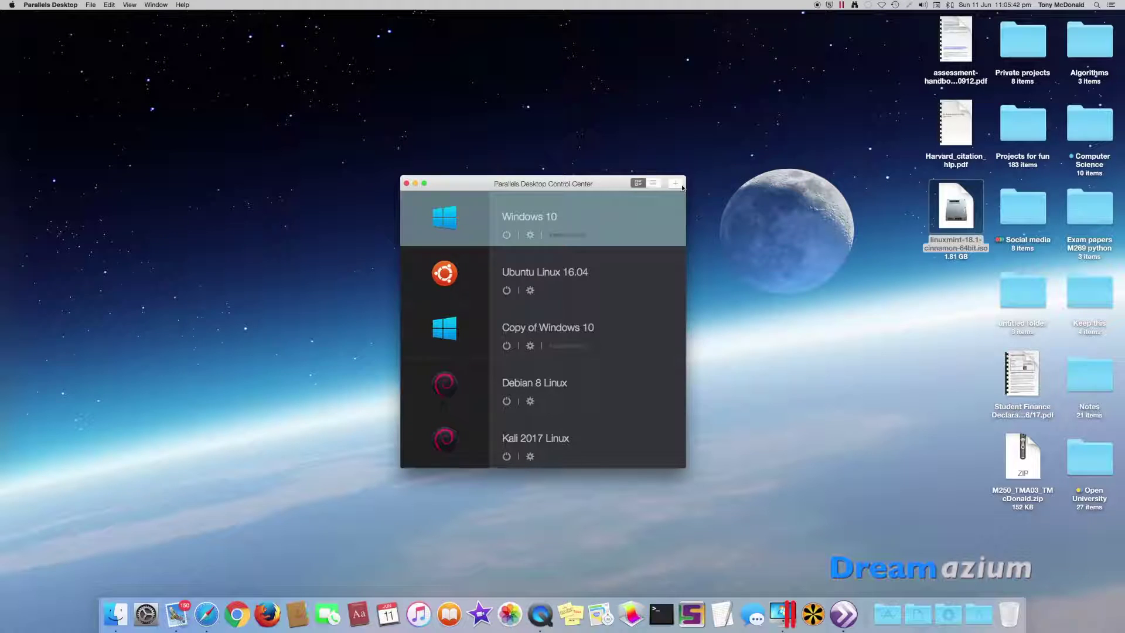
left_click(675, 184)
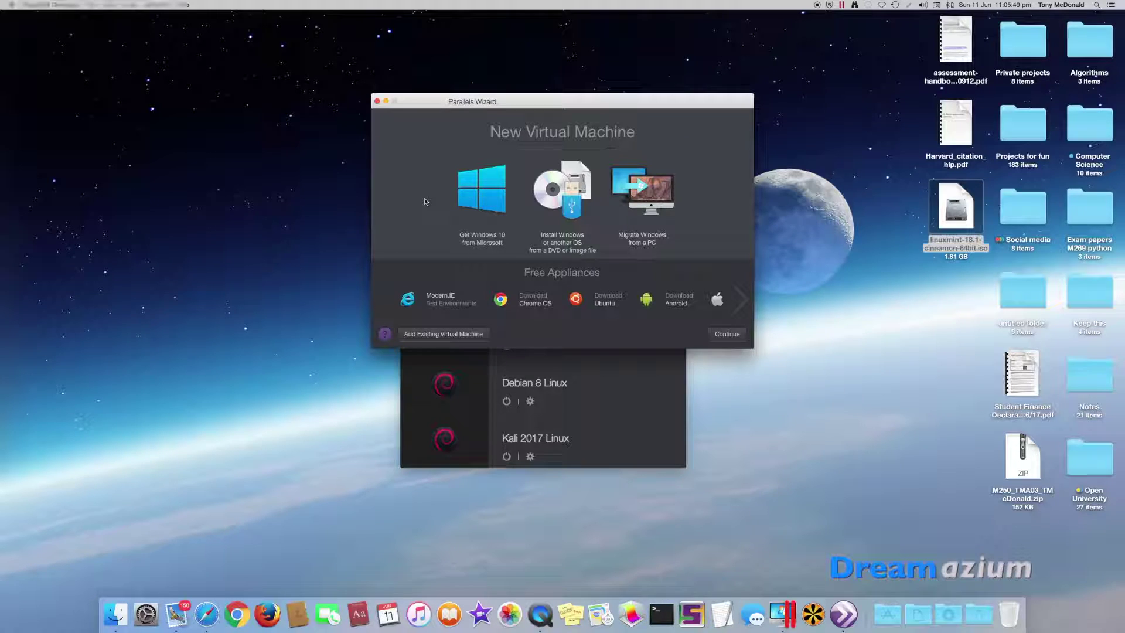
Choose 'Install Windows or another OS from a DVD or image file' in the wizard.
left_click(492, 220)
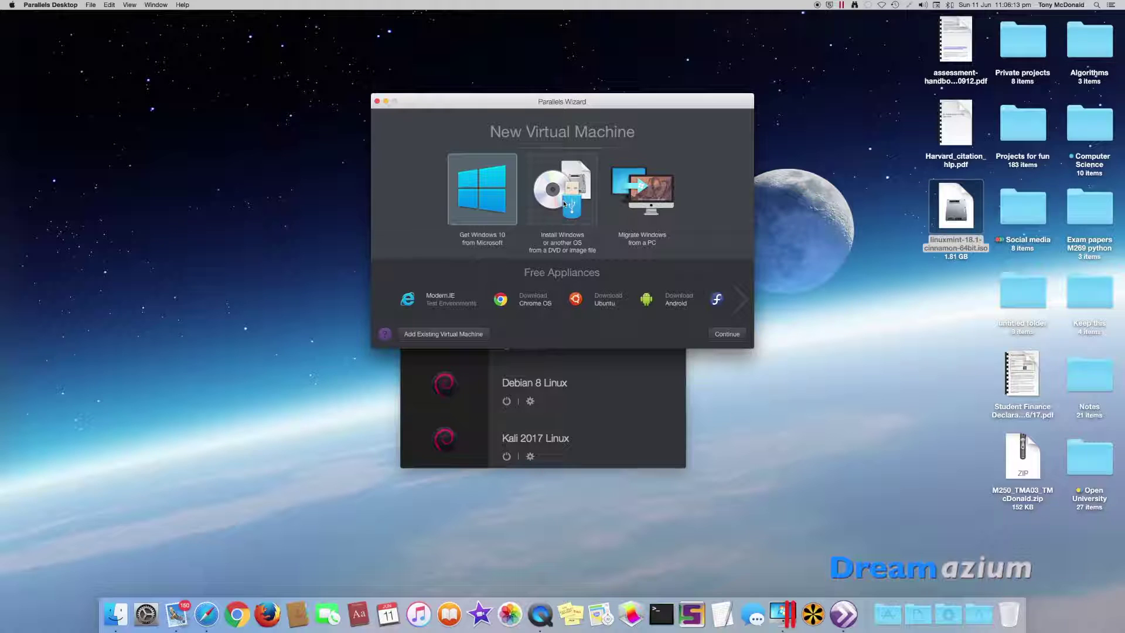
left_click(564, 204)
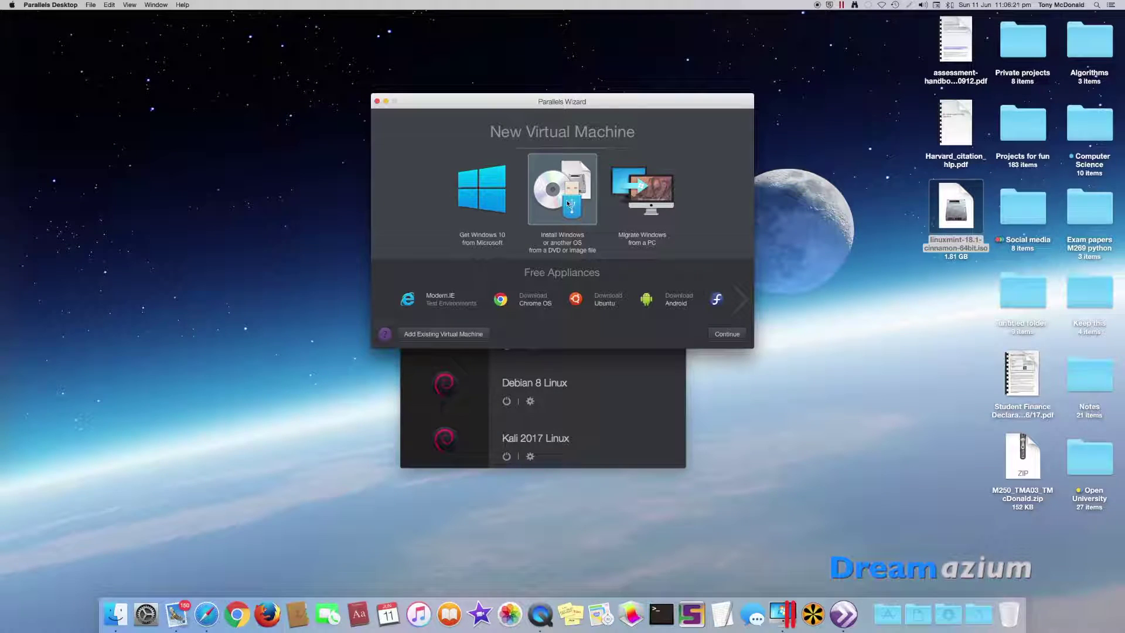
Proceed to the Operating systems found page to detect an installable OS.
double_click(567, 204)
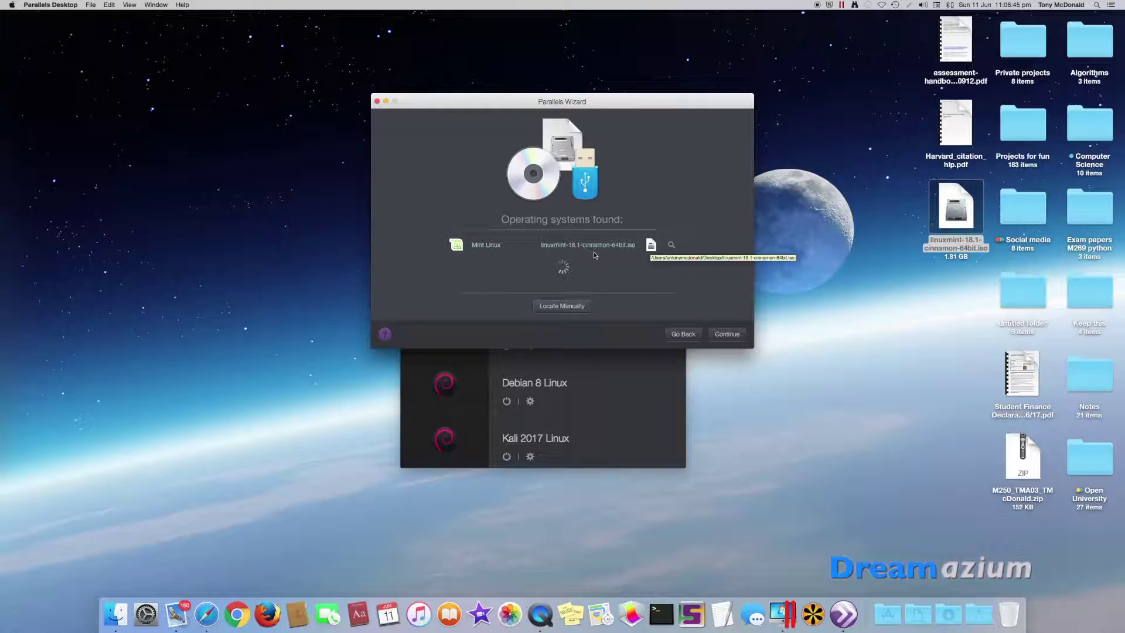
Locate the source manually as an Image File and browse the Desktop in the file chooser.
left_click(580, 307)
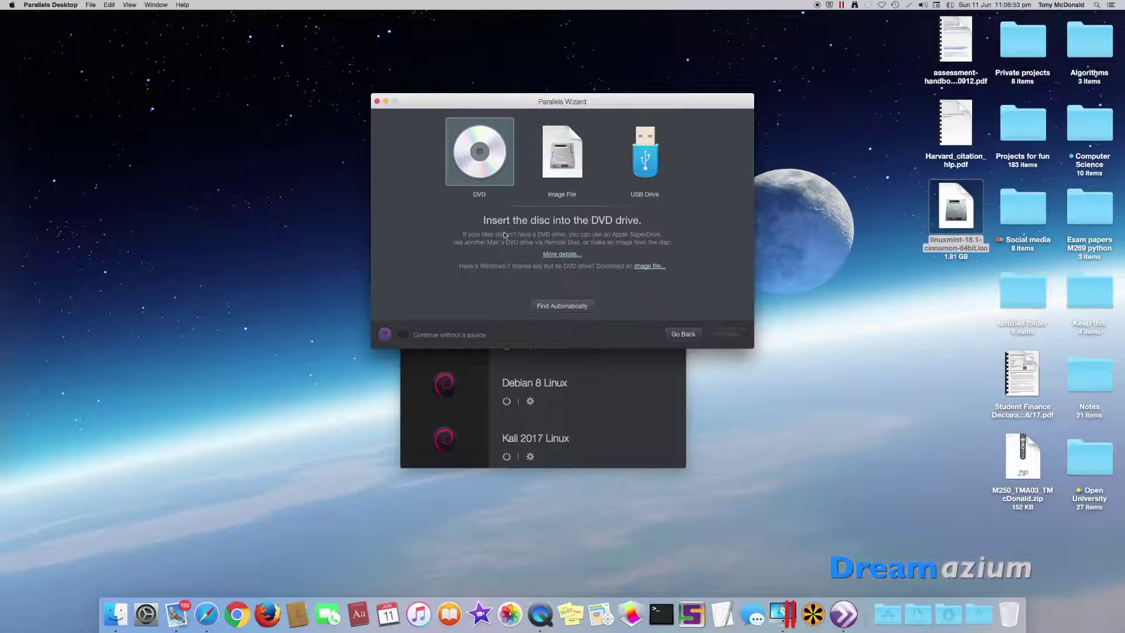
left_click(560, 170)
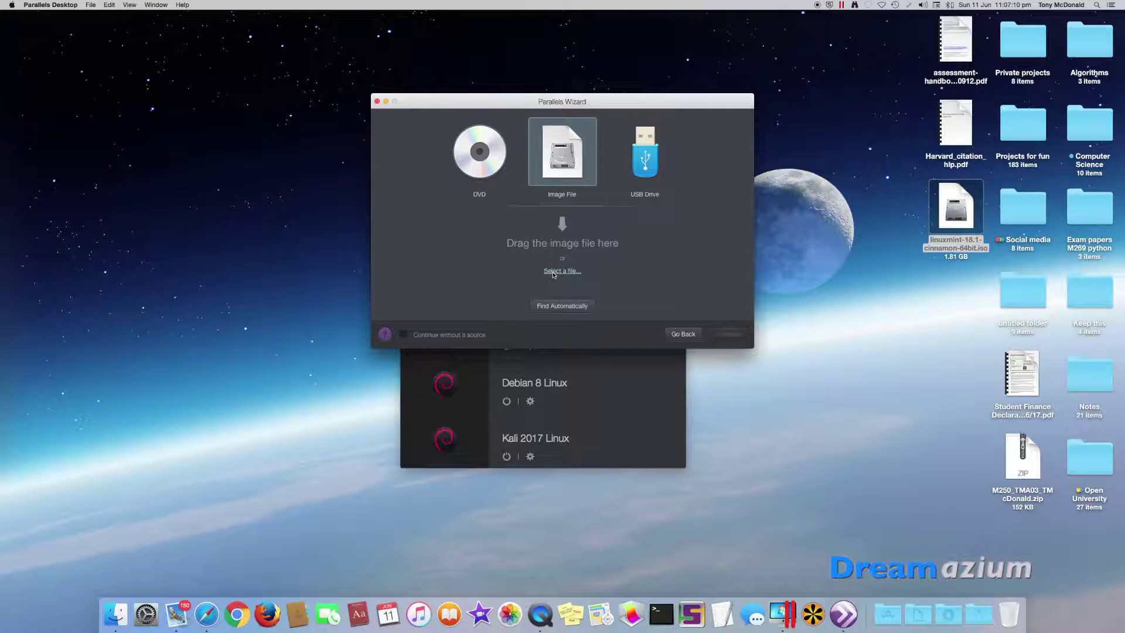
left_click(553, 272)
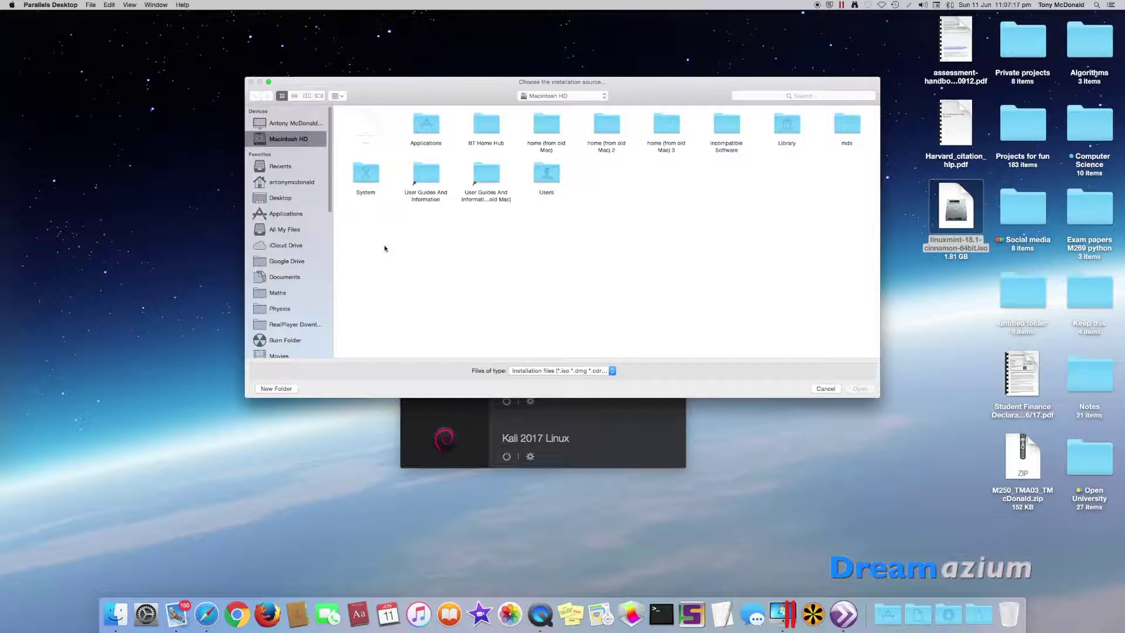
left_click(282, 199)
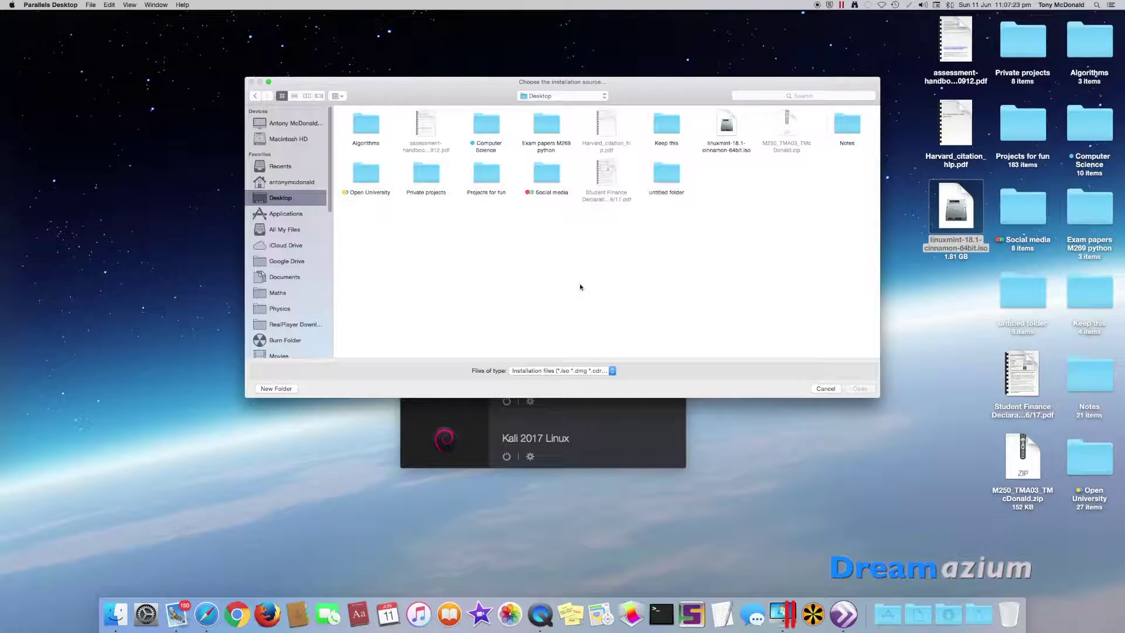
Select the Linux Mint 18.1 ISO on the Desktop as the installation image.
left_click(728, 129)
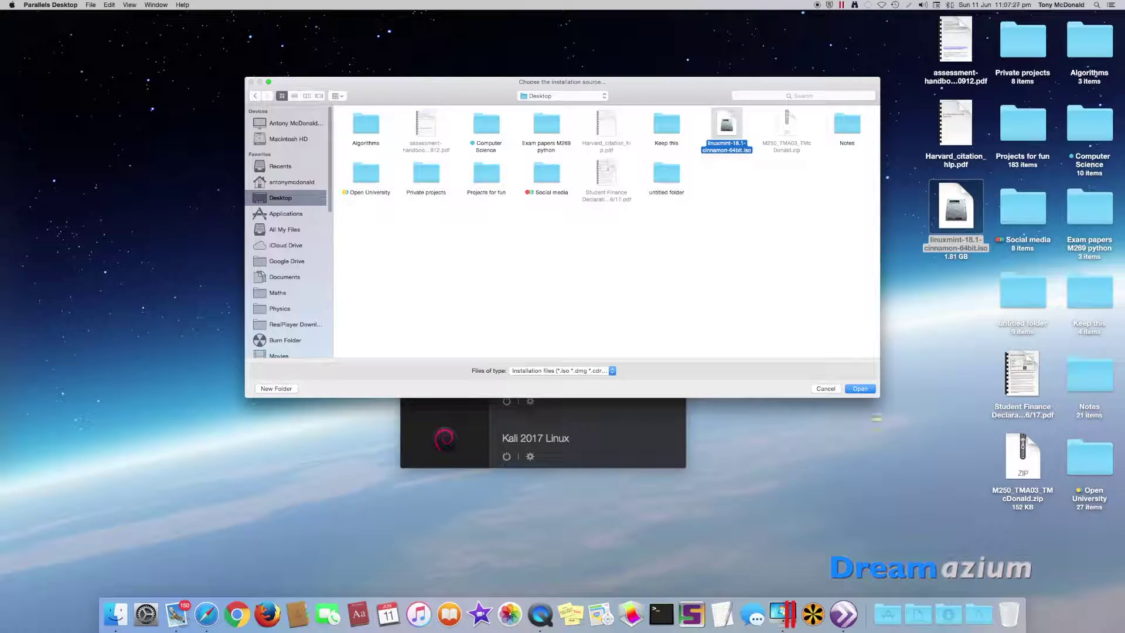
left_click(862, 389)
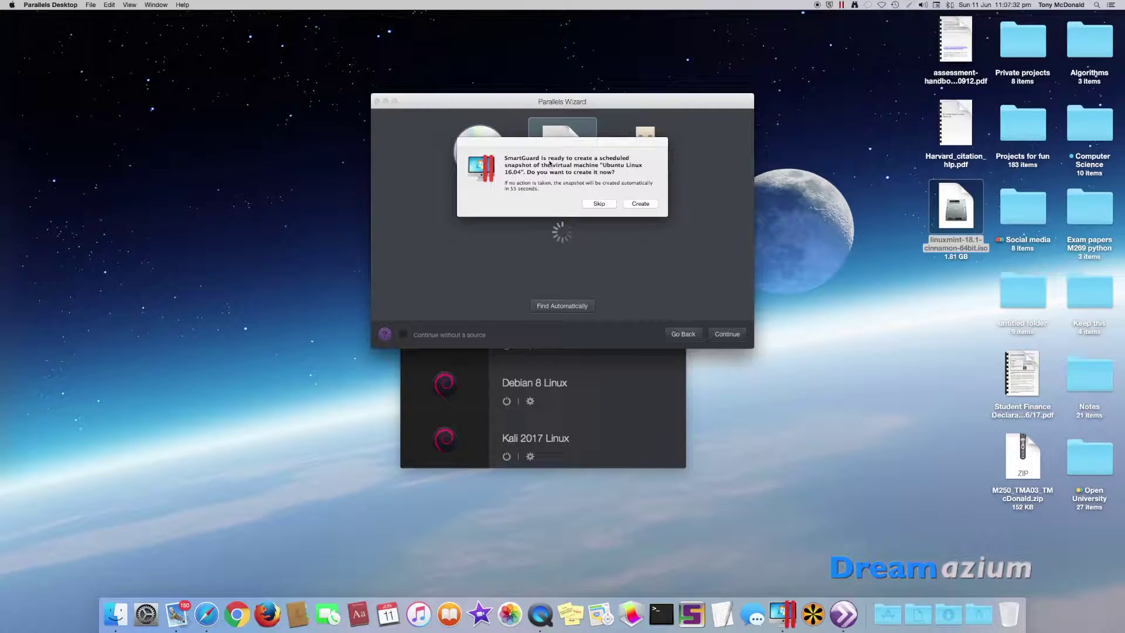
Skip the SmartGuard snapshot prompts for Ubuntu Linux and Windows 10.
left_click(596, 204)
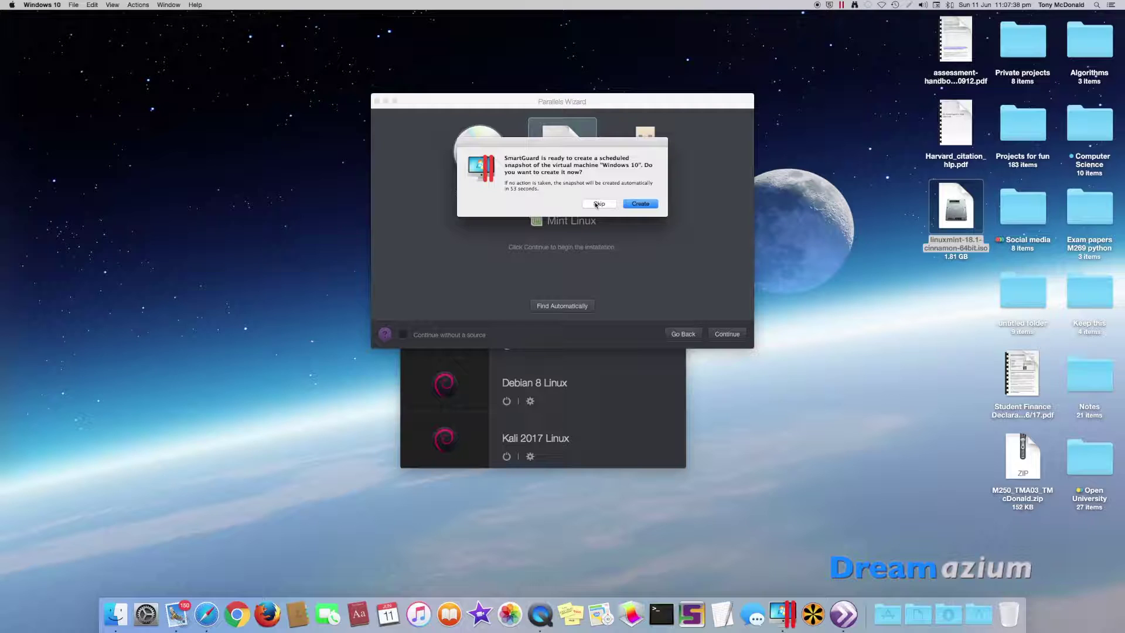
left_click(595, 204)
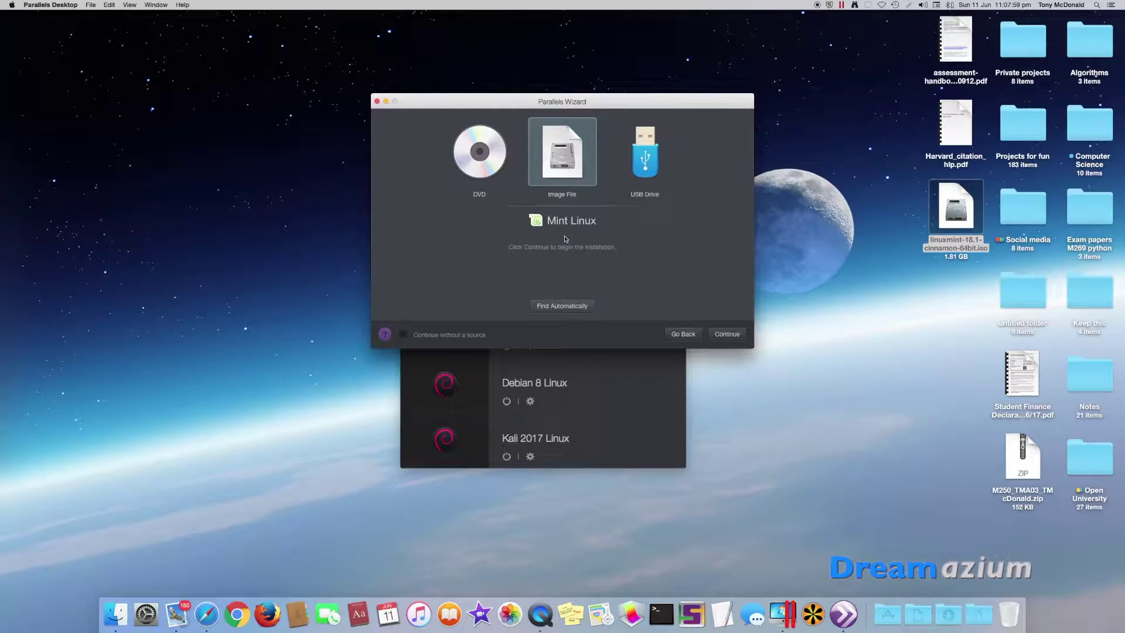
Continue to Name and Location for Mint Linux and leave 'Create alias on Mac desktop' unchecked.
left_click(726, 335)
left_click(726, 335)
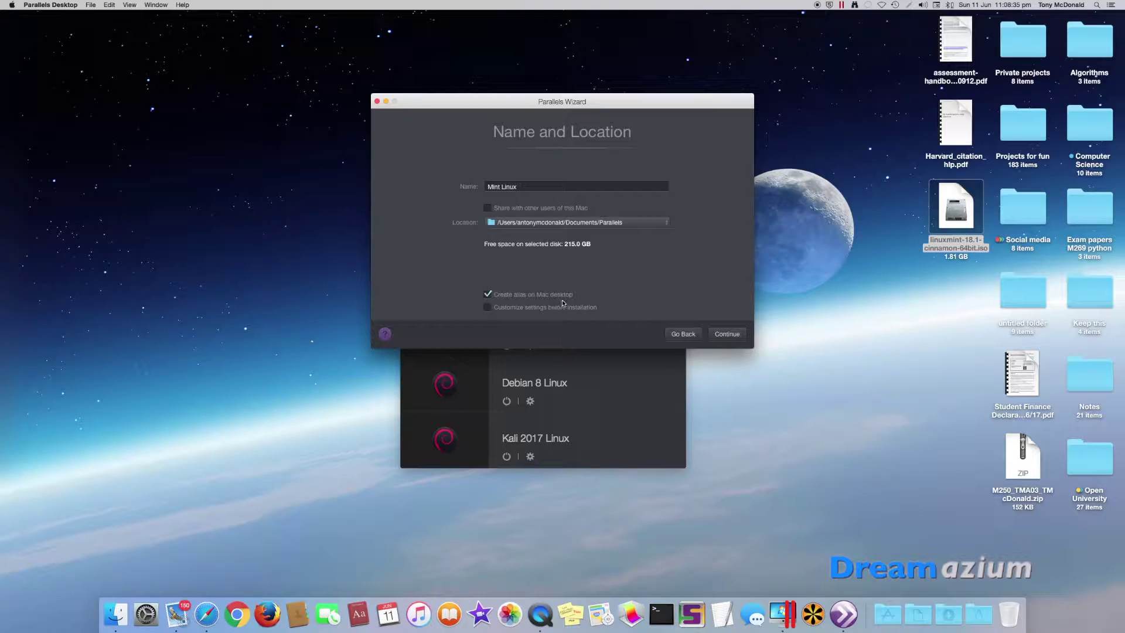
left_click(488, 296)
left_click(489, 298)
left_click(489, 296)
Continue past Name and Location to begin creating the Mint Linux machine.
left_click(727, 334)
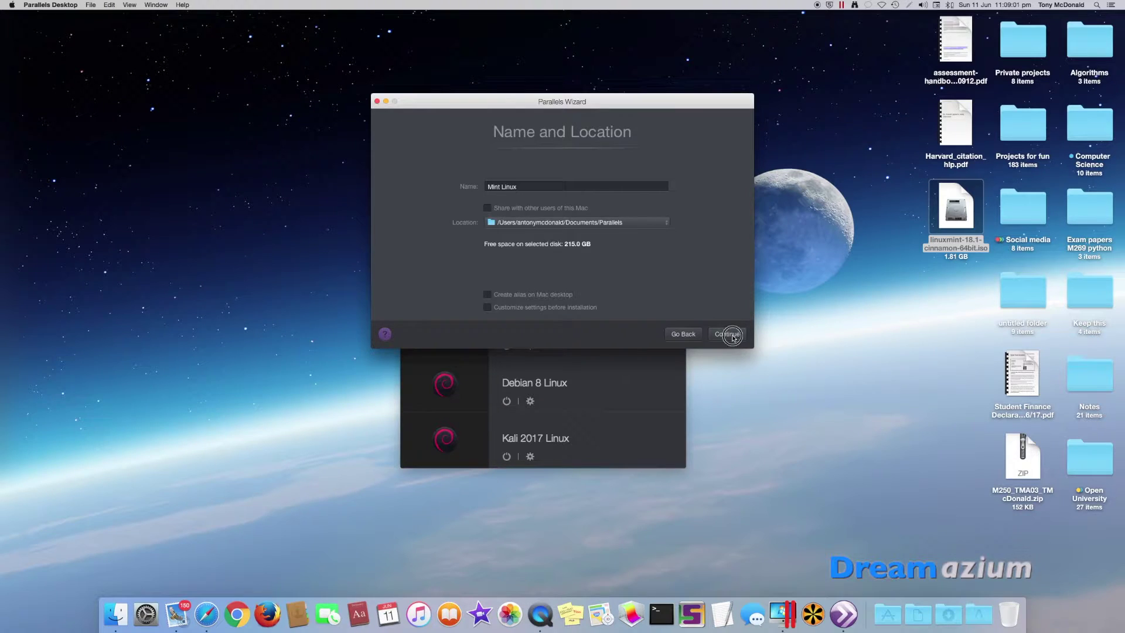